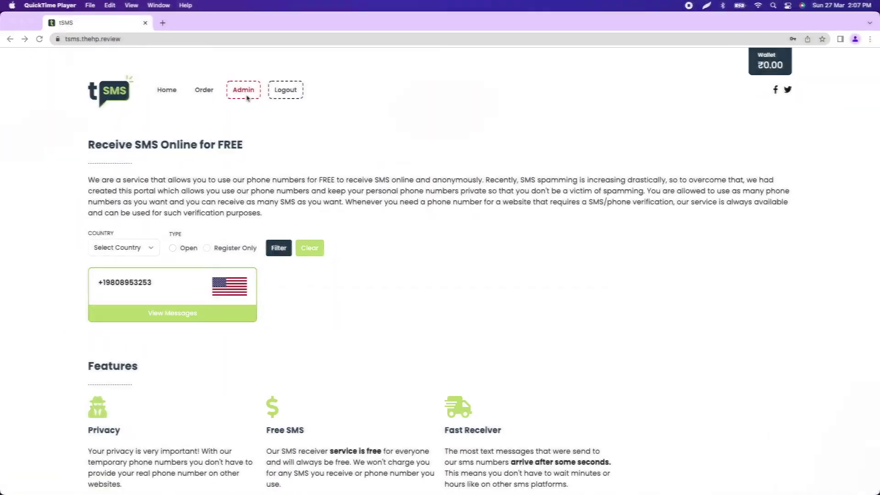
- In the admin area, change the existing United States number's type to Private Buy and save the update
{"action": "left_click", "coordinate": [246, 99]}
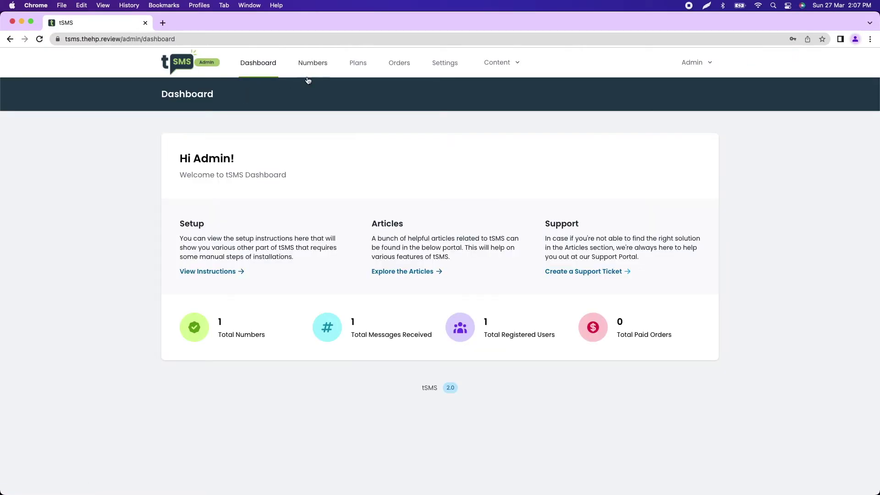
{"action": "left_click", "coordinate": [312, 68]}
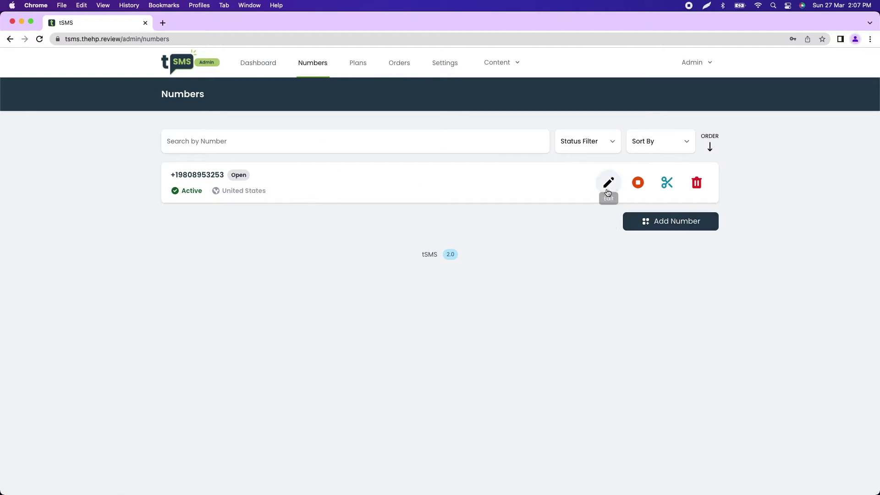
{"action": "left_click", "coordinate": [609, 182]}
{"action": "left_click", "coordinate": [396, 193]}
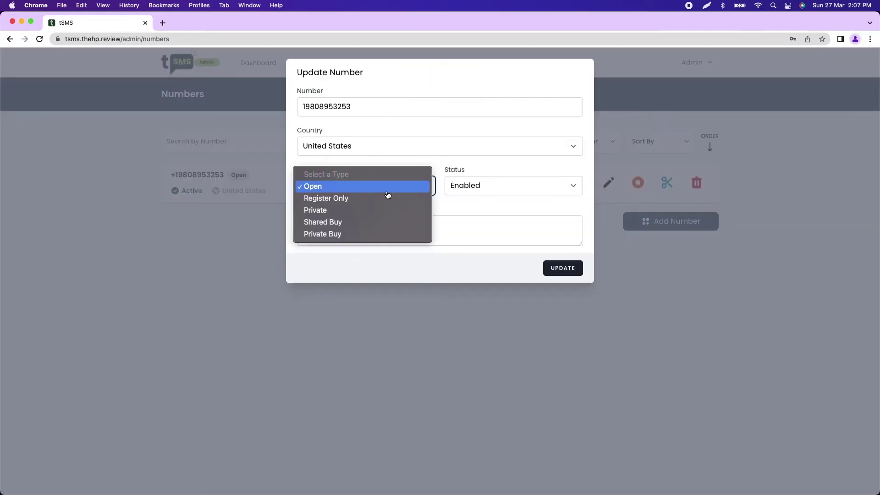
{"action": "left_click", "coordinate": [379, 234]}
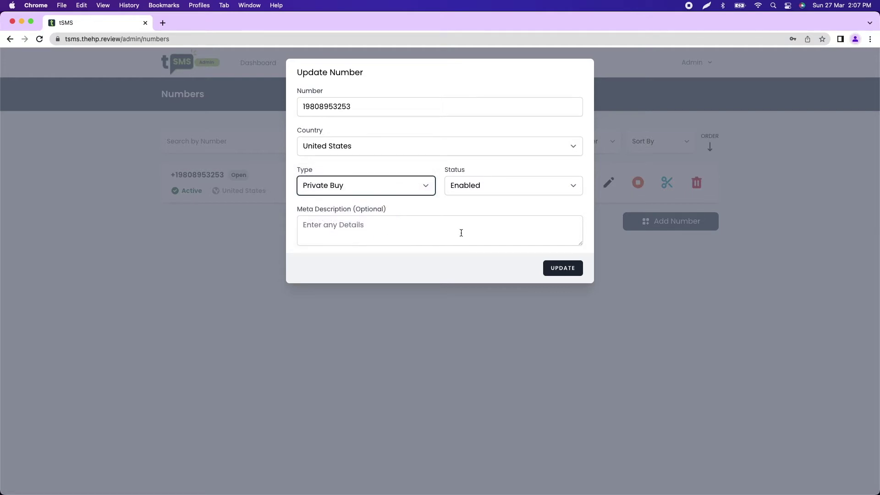
{"action": "left_click", "coordinate": [550, 271]}
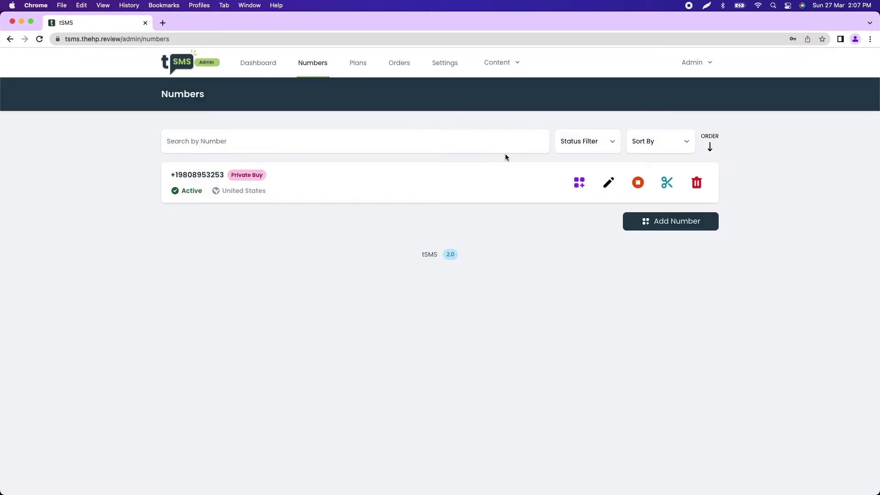
- Add a plan named "7 Days Rental" with a price of ₹100 and a validity of 7 days
{"action": "left_click", "coordinate": [368, 74]}
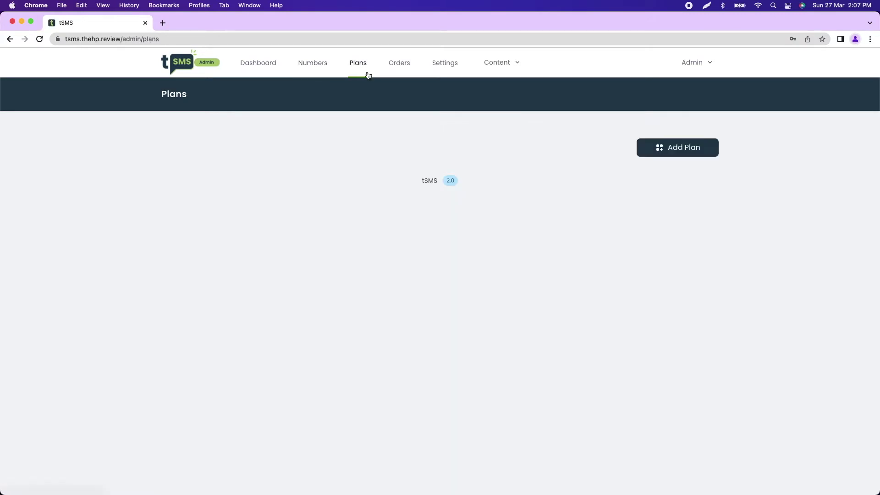
{"action": "left_click", "coordinate": [666, 149]}
{"action": "left_click", "coordinate": [420, 109]}
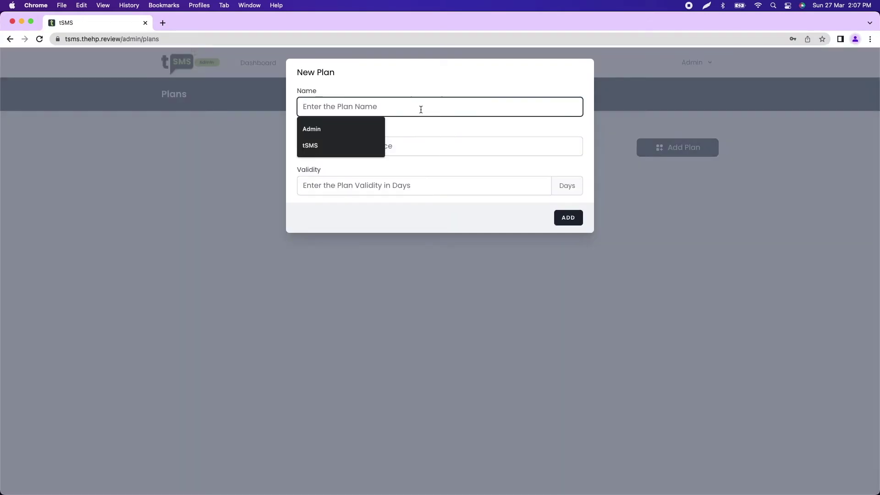
{"action": "type", "text": "7 Days "}
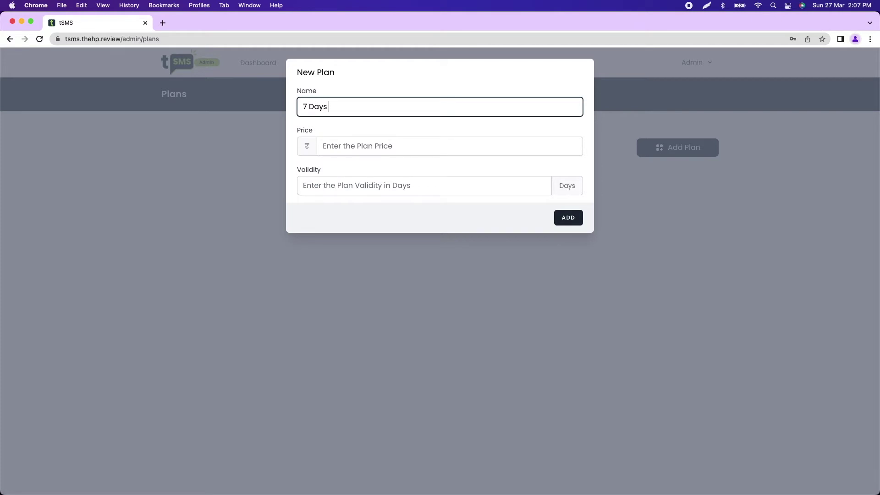
{"action": "type", "text": "Rental"}
{"action": "left_click", "coordinate": [323, 146]}
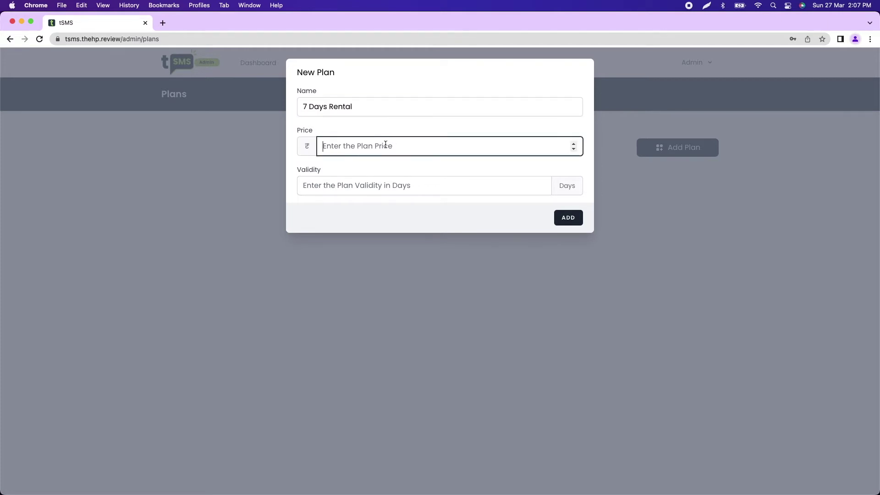
{"action": "type", "text": "100"}
{"action": "left_click", "coordinate": [376, 184]}
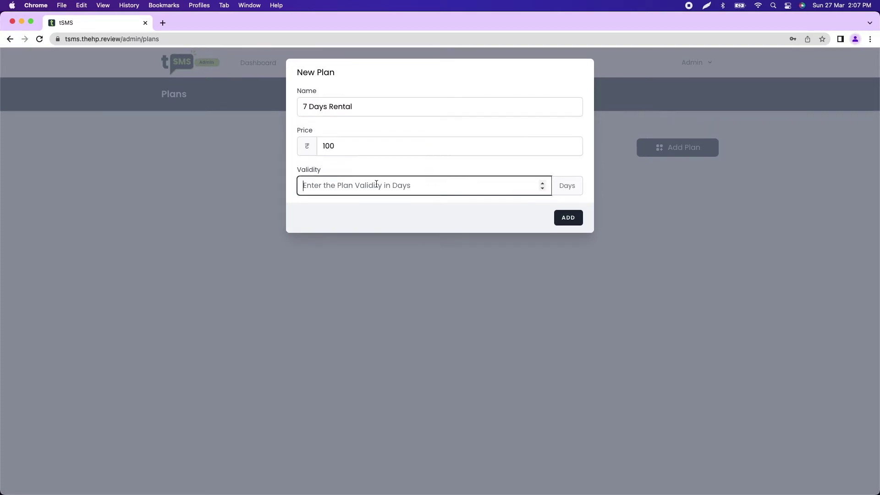
{"action": "type", "text": "7"}
{"action": "left_click", "coordinate": [568, 219]}
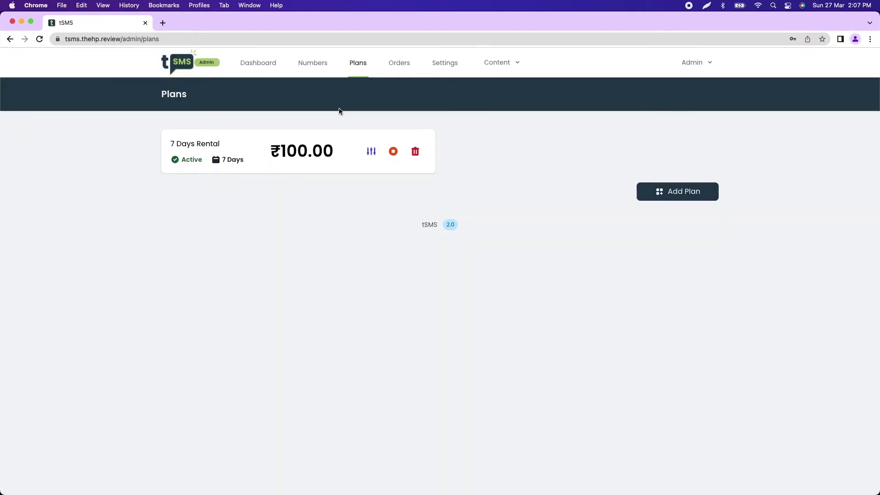
- Map the Private Buy number to the 7 Days Rental plan
{"action": "left_click", "coordinate": [372, 151]}
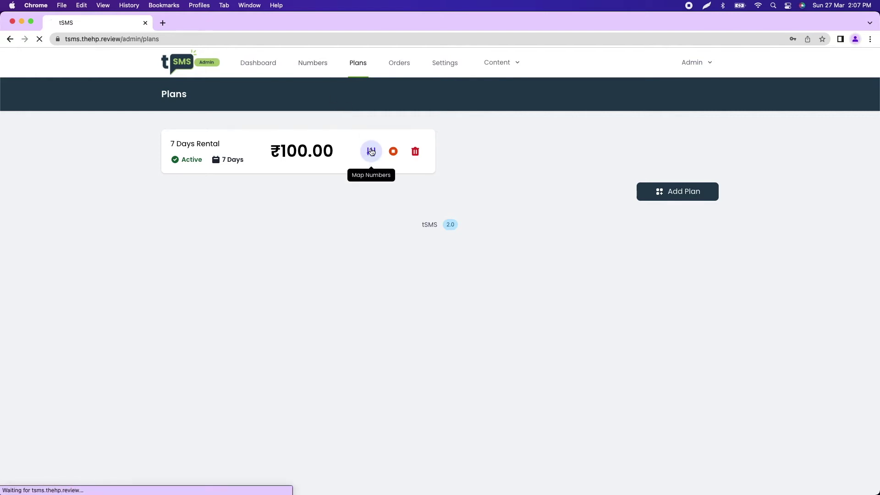
{"action": "left_click", "coordinate": [381, 162]}
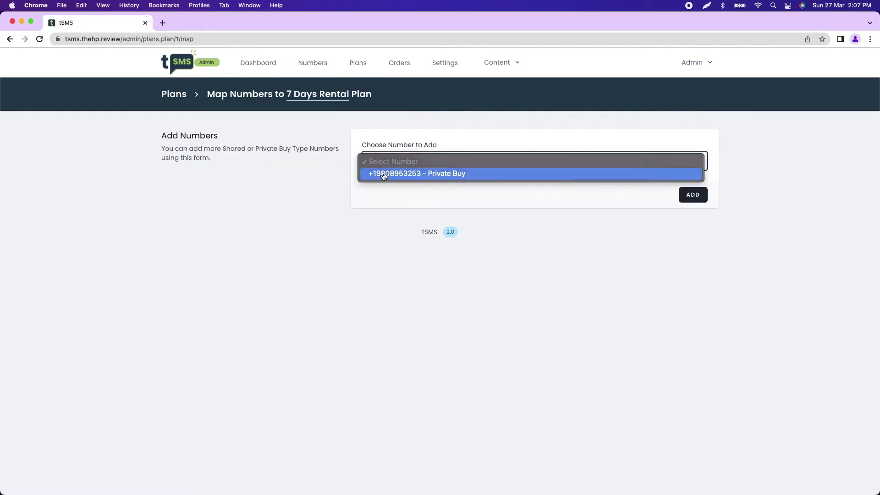
{"action": "left_click", "coordinate": [384, 175]}
{"action": "left_click", "coordinate": [698, 198]}
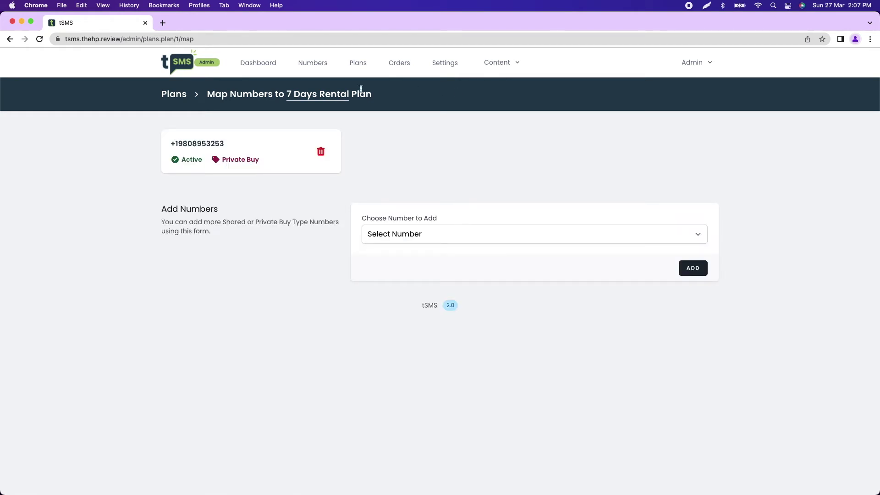
- On the public site, try to order the Private Buy number with the 7 Days Rental plan
{"action": "left_click", "coordinate": [317, 68]}
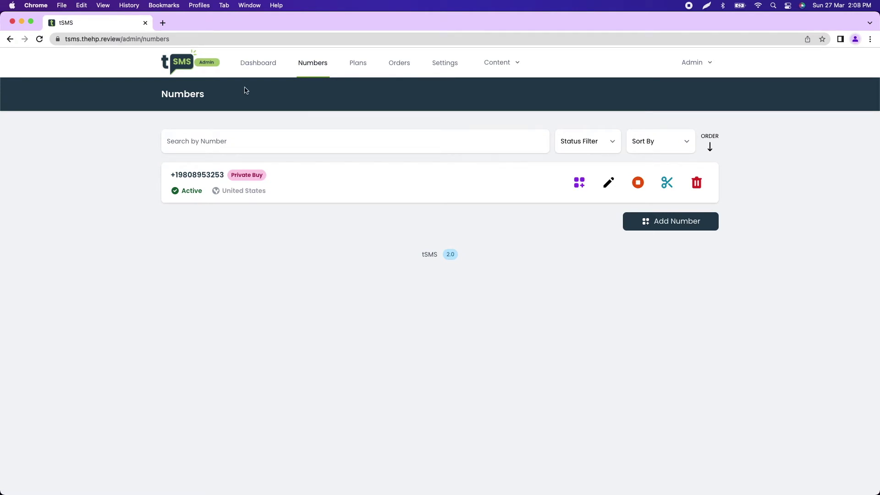
{"action": "left_click", "coordinate": [198, 66]}
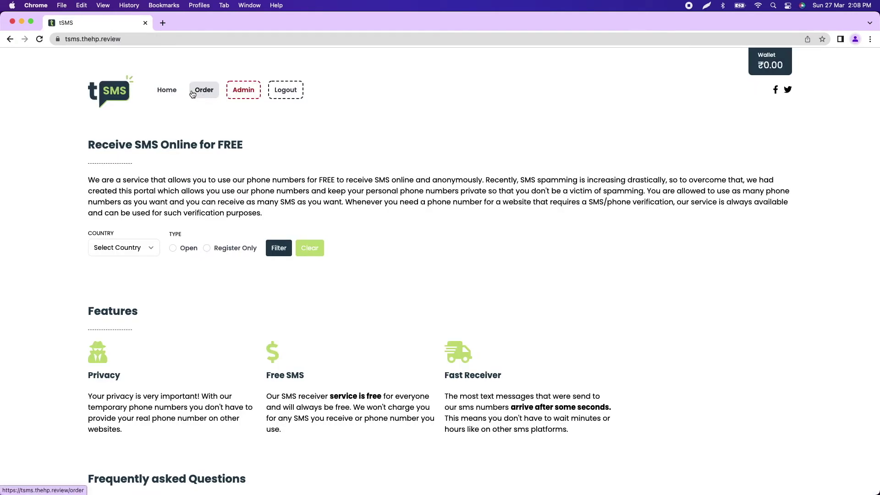
{"action": "left_click", "coordinate": [203, 91]}
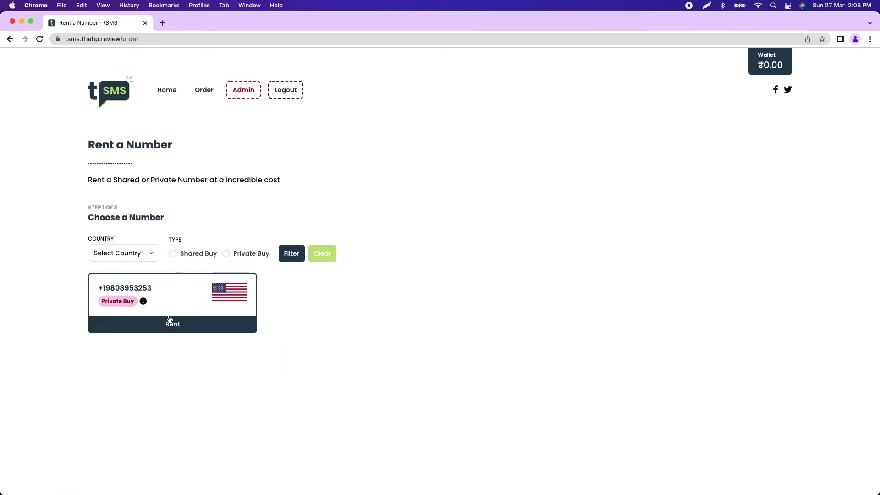
{"action": "mouse_move", "coordinate": [143, 301]}
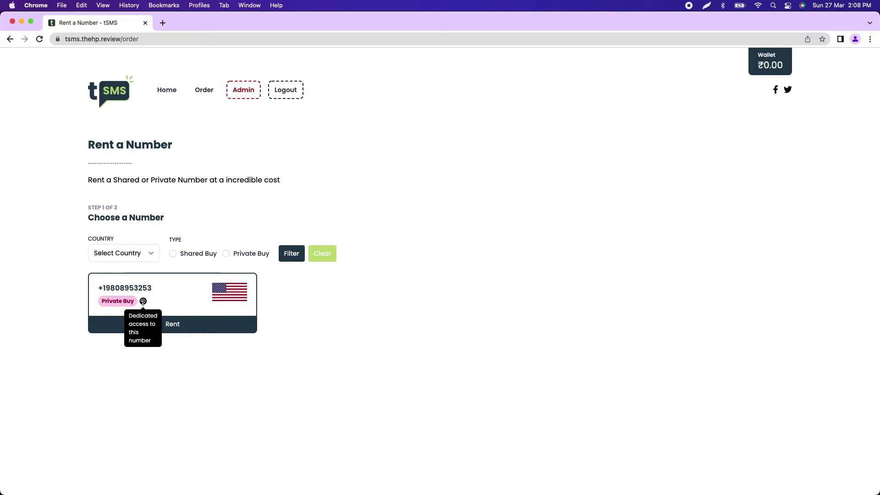
{"action": "left_click", "coordinate": [172, 322]}
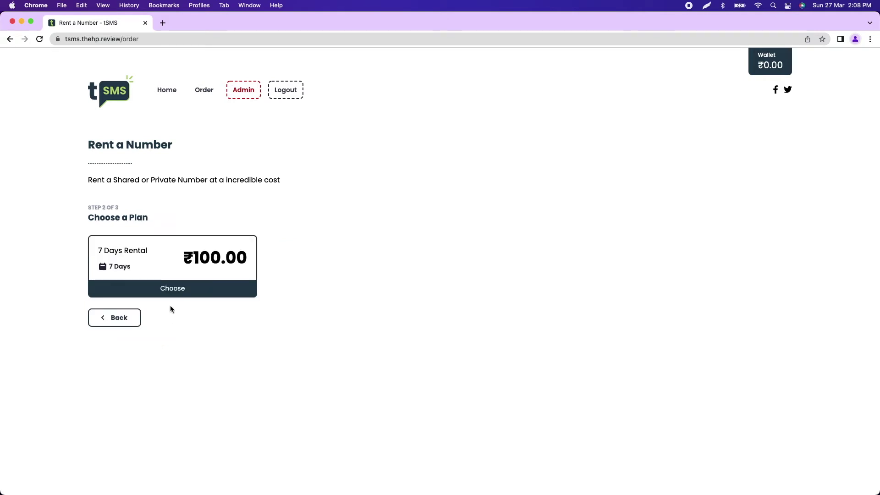
{"action": "left_click", "coordinate": [174, 289]}
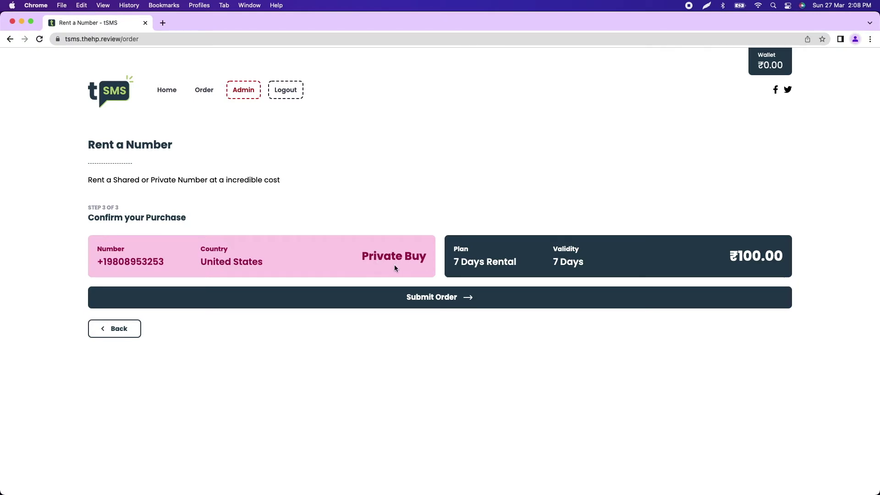
{"action": "left_click", "coordinate": [429, 299]}
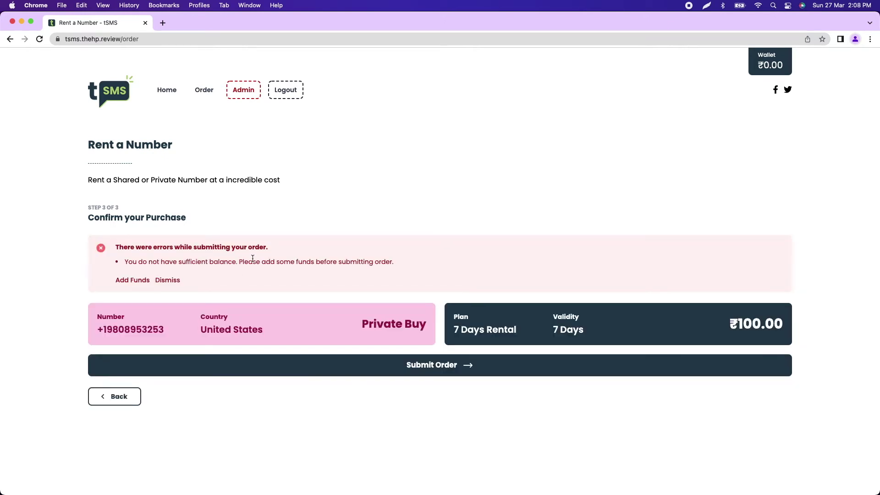
- Start adding ₹1000 to the wallet with Stripe as the payment gateway
{"action": "left_click", "coordinate": [141, 282]}
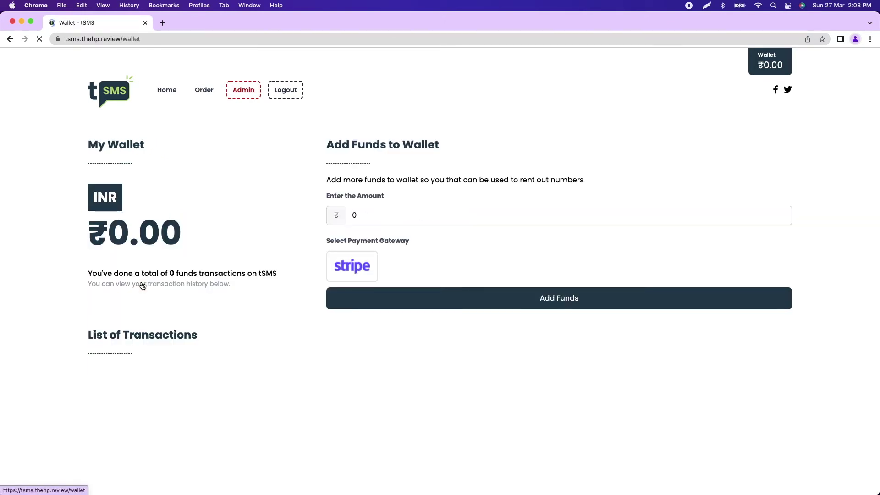
{"action": "left_click", "coordinate": [352, 218]}
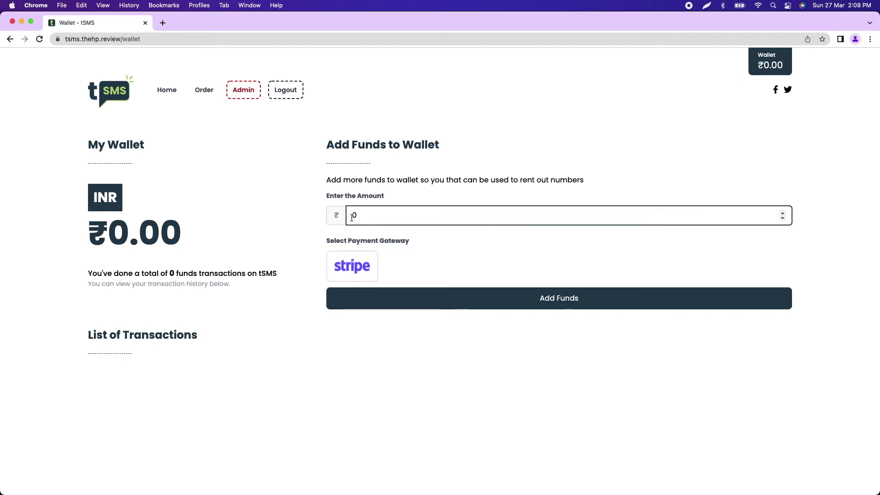
{"action": "type", "text": "1000"}
{"action": "left_click", "coordinate": [353, 278]}
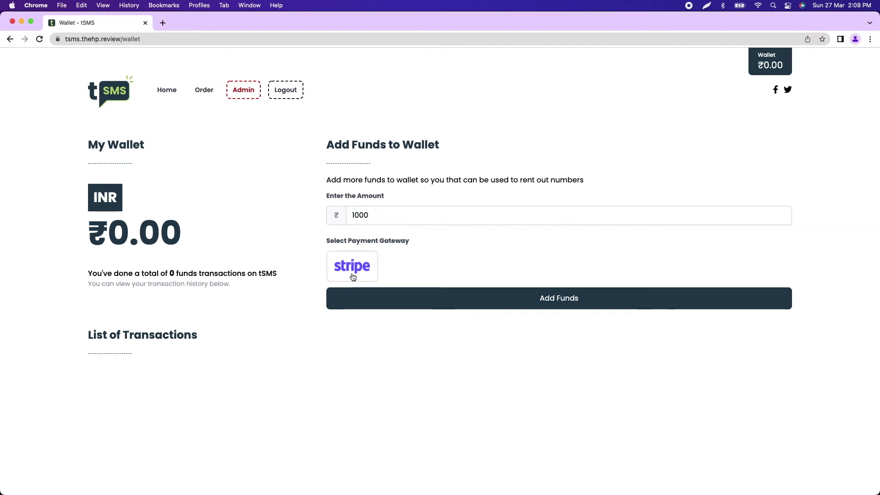
{"action": "left_click", "coordinate": [379, 301]}
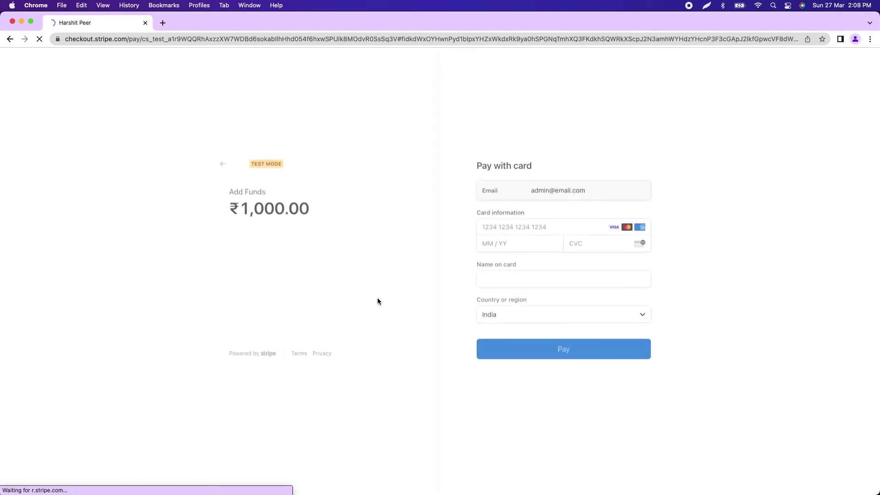
- Fill in the test card's number, expiry date and CVC on the Stripe checkout page
{"action": "left_click", "coordinate": [511, 230]}
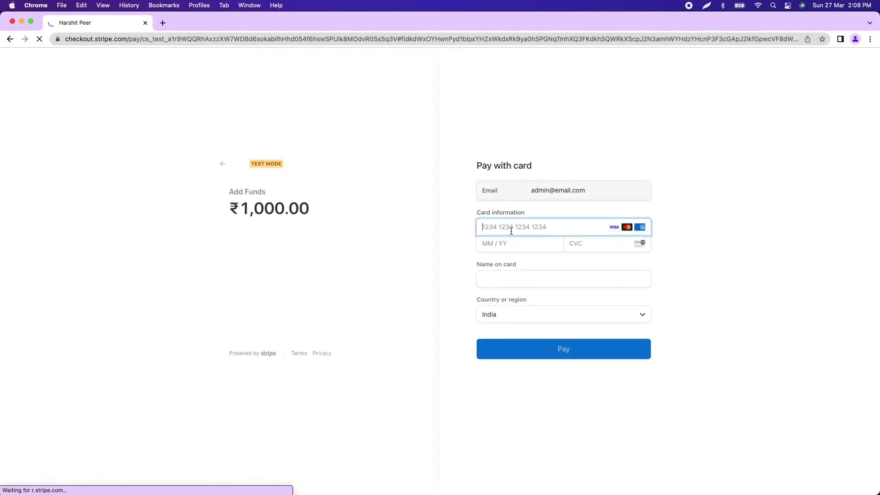
{"action": "type", "text": "424242242"}
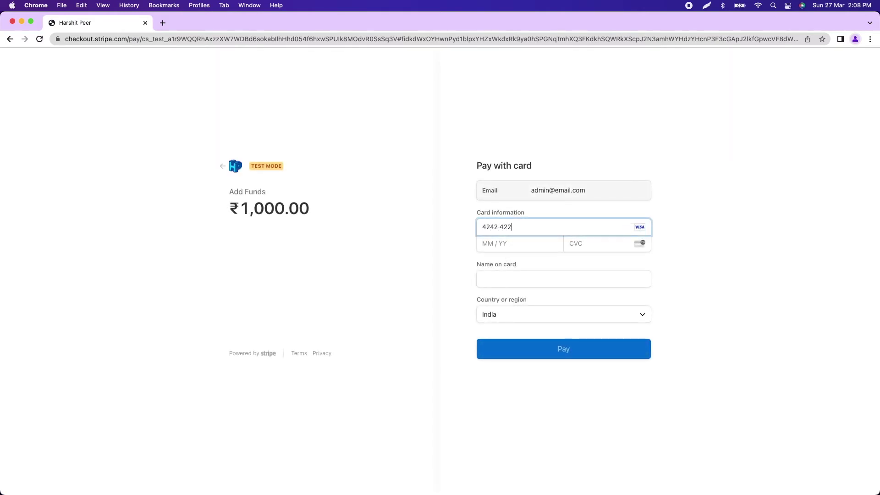
{"action": "key", "text": "BackSpace"}
{"action": "key", "text": "BackSpace"}
{"action": "key", "text": "BackSpace"}
{"action": "type", "text": "4242424242"}
{"action": "type", "text": "11 /"}
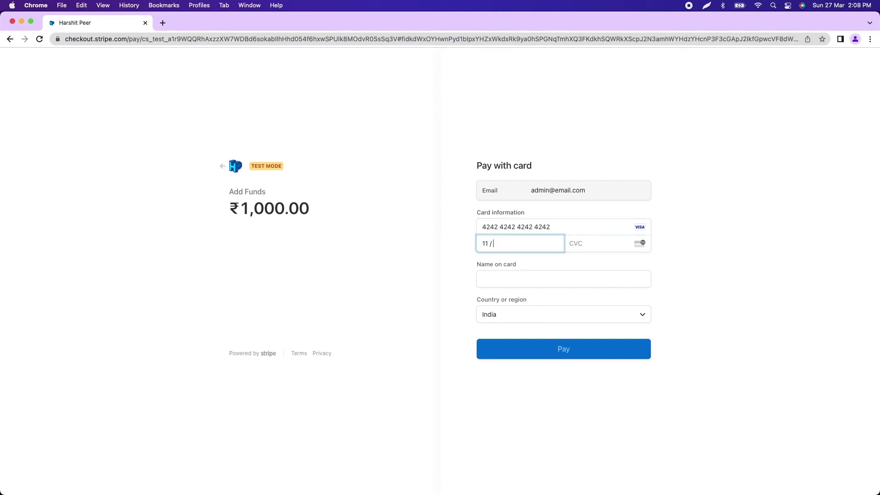
{"action": "type", "text": "22"}
{"action": "type", "text": "123"}
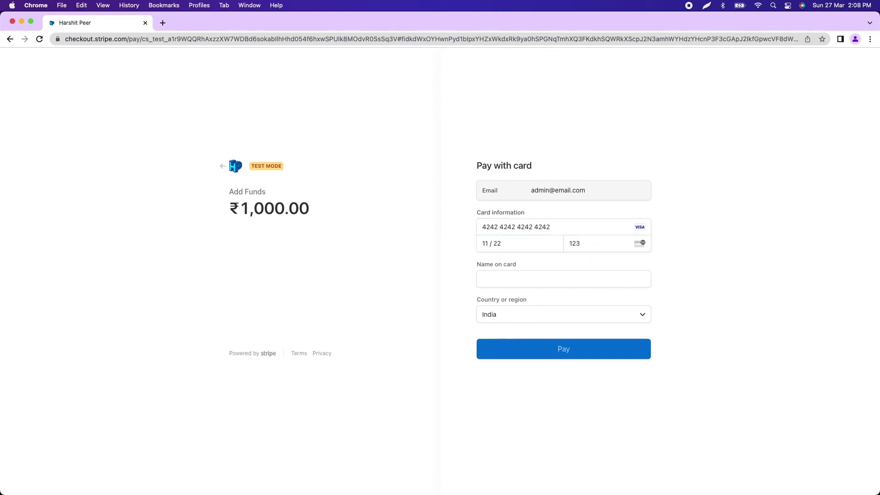
- Enter the cardholder name, submit the ₹1,000 payment and decline saving the card in the browser
{"action": "left_click", "coordinate": [533, 275]}
{"action": "type", "text": "Adm"}
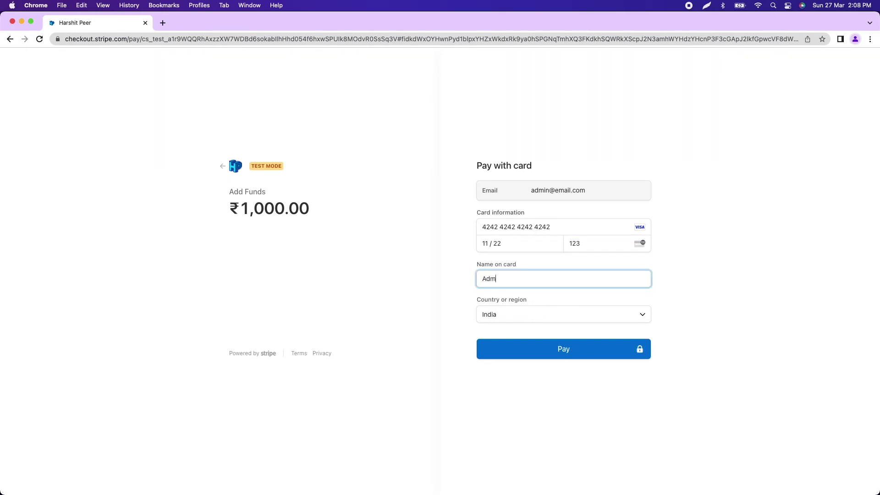
{"action": "type", "text": "in tSMS"}
{"action": "left_click", "coordinate": [553, 349]}
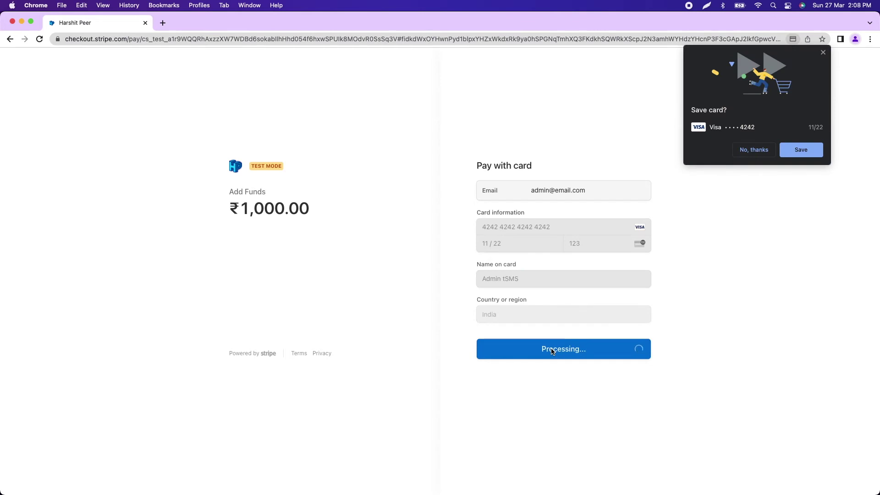
{"action": "left_click", "coordinate": [741, 150]}
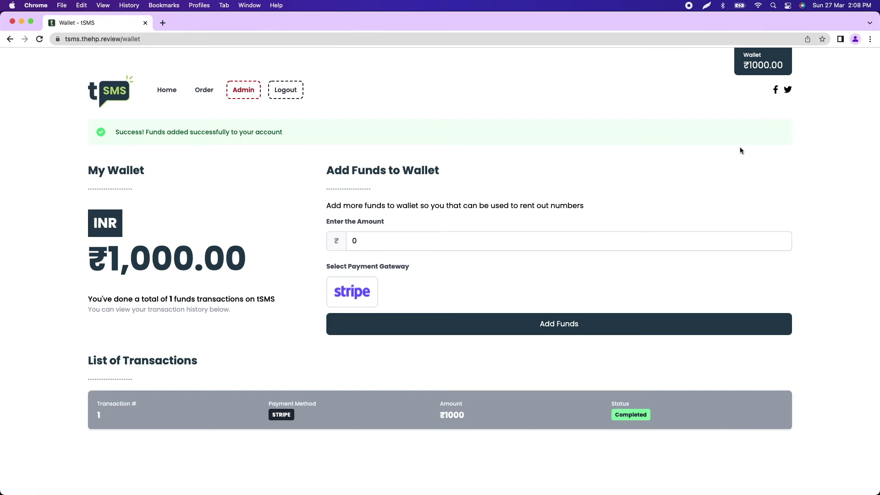
- Rent the United States Private Buy number on the 7 Days Rental plan and submit the order
{"action": "left_click", "coordinate": [204, 90]}
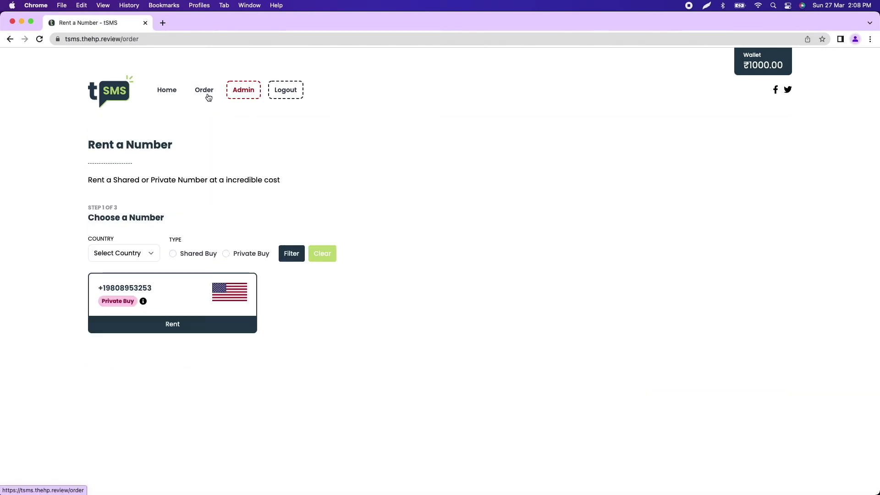
{"action": "left_click", "coordinate": [174, 324]}
{"action": "left_click", "coordinate": [172, 289]}
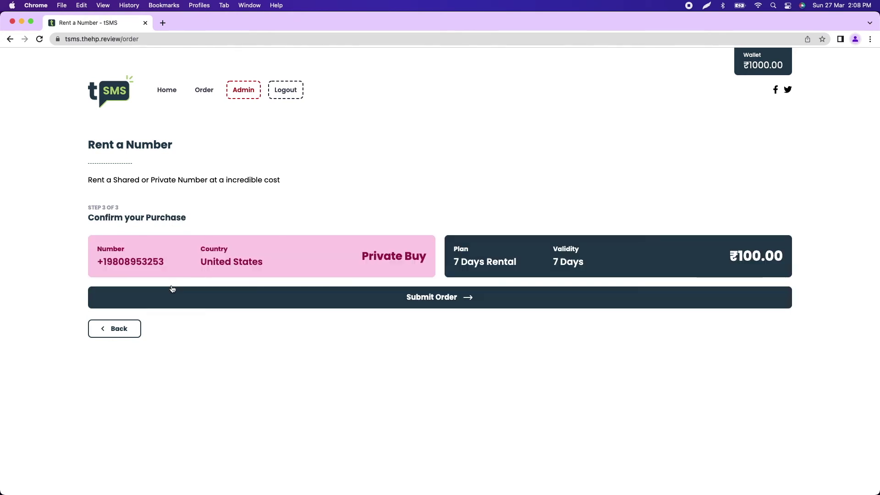
{"action": "left_click", "coordinate": [228, 299]}
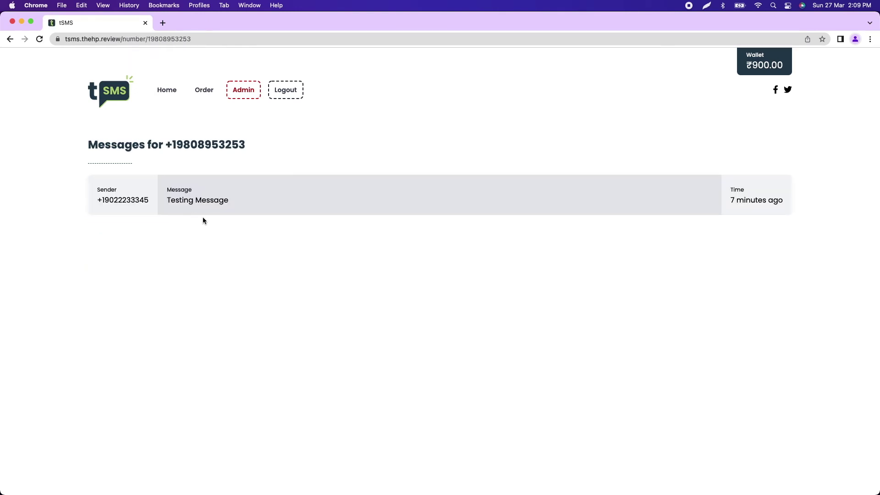
- Open the plan mapping for the Private Buy number in the admin area and check which plans can be added
{"action": "left_click", "coordinate": [167, 89]}
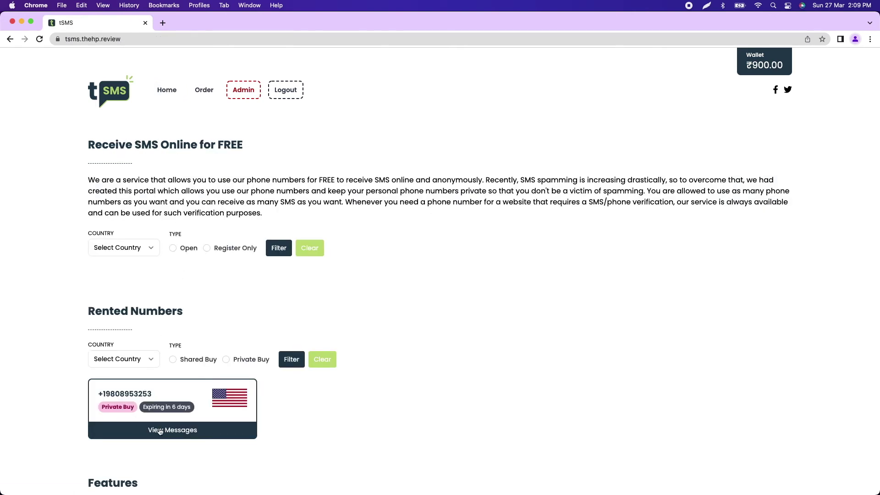
{"action": "left_click", "coordinate": [239, 92]}
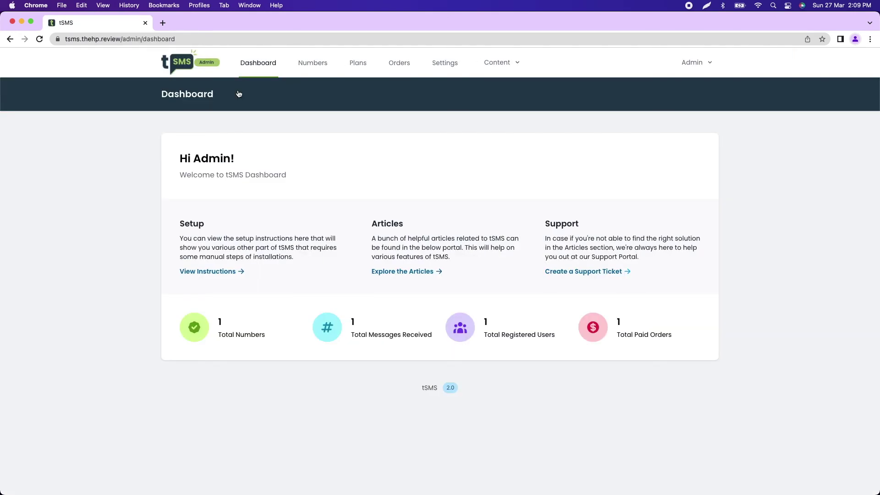
{"action": "left_click", "coordinate": [314, 69]}
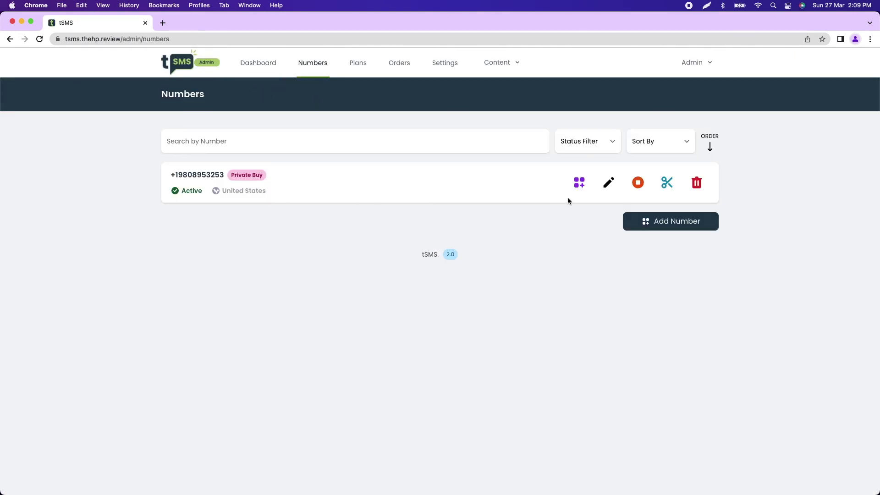
{"action": "left_click", "coordinate": [574, 183]}
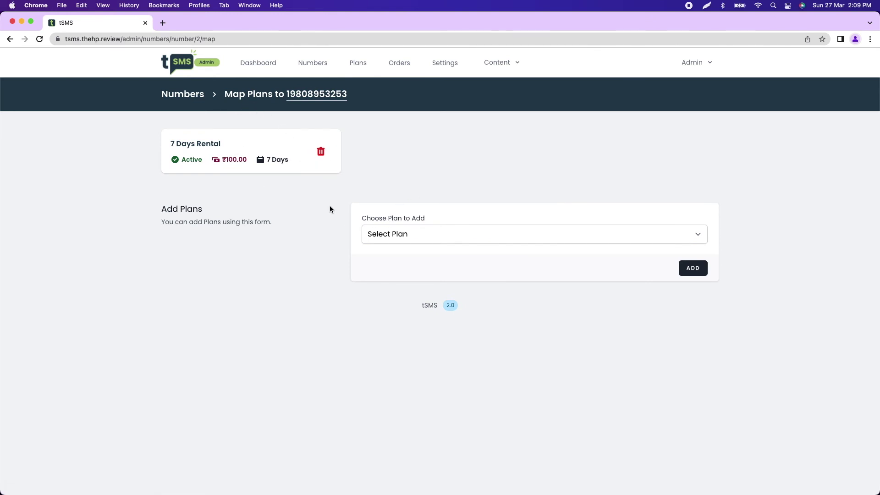
{"action": "left_click", "coordinate": [390, 231]}
{"action": "left_click", "coordinate": [396, 211]}
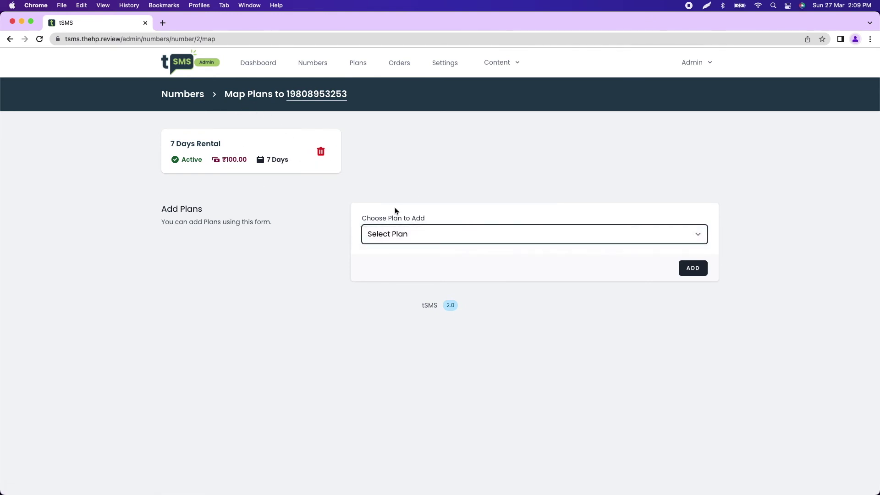
- Add a new plan named "30 Days Rental" with a price of ₹400 and a validity of 30 days
{"action": "left_click", "coordinate": [360, 68]}
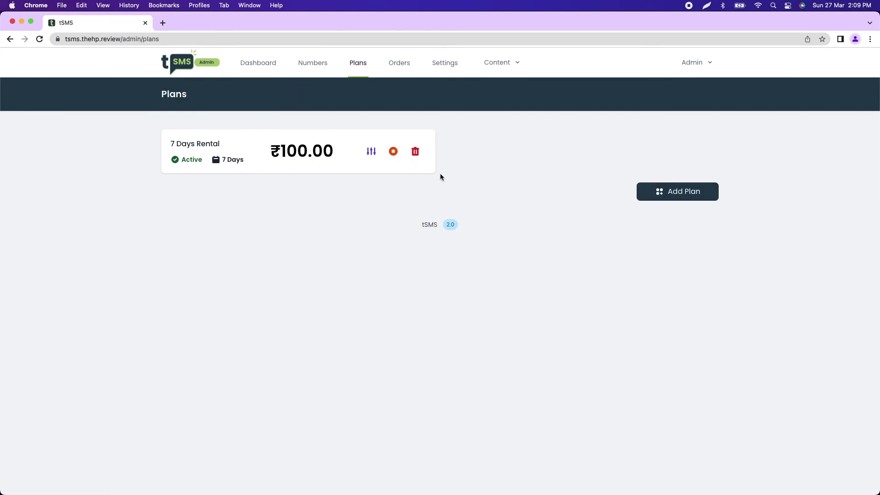
{"action": "left_click", "coordinate": [678, 192]}
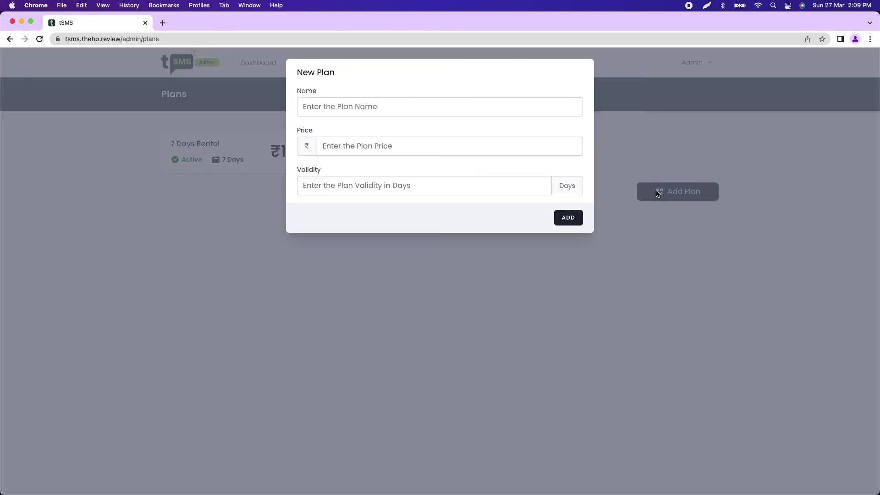
{"action": "left_click", "coordinate": [374, 107]}
{"action": "type", "text": "30 Days"}
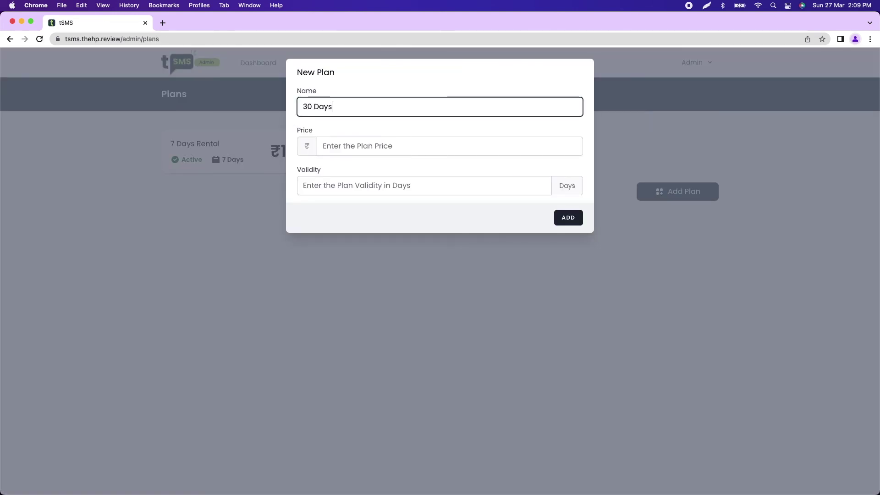
{"action": "type", "text": " Rental"}
{"action": "key", "text": "Tab"}
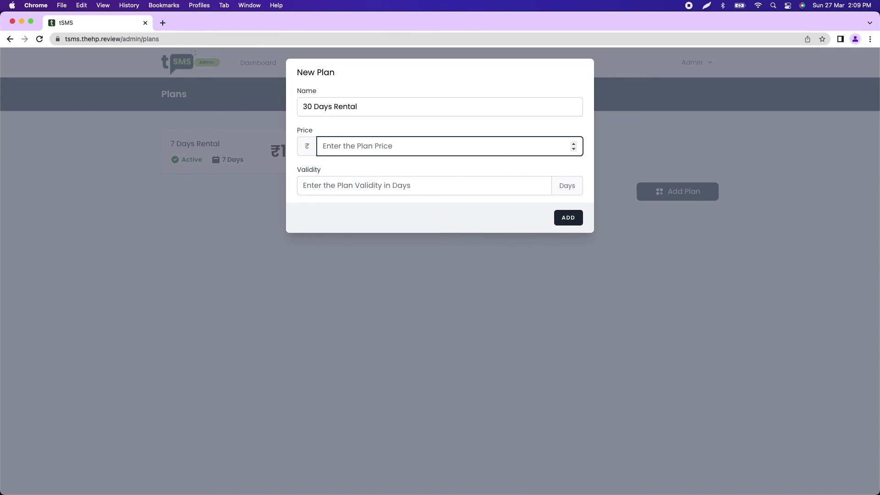
{"action": "type", "text": "400"}
{"action": "left_click", "coordinate": [441, 188]}
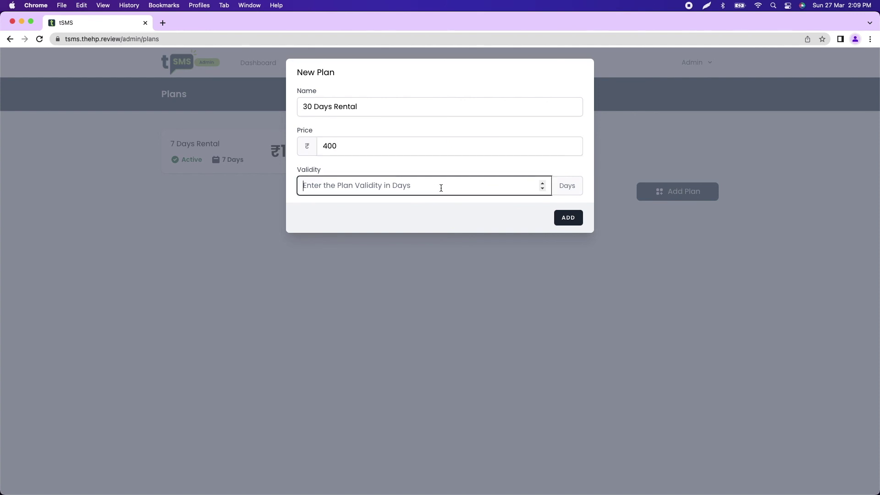
{"action": "type", "text": "30"}
{"action": "left_click", "coordinate": [558, 224]}
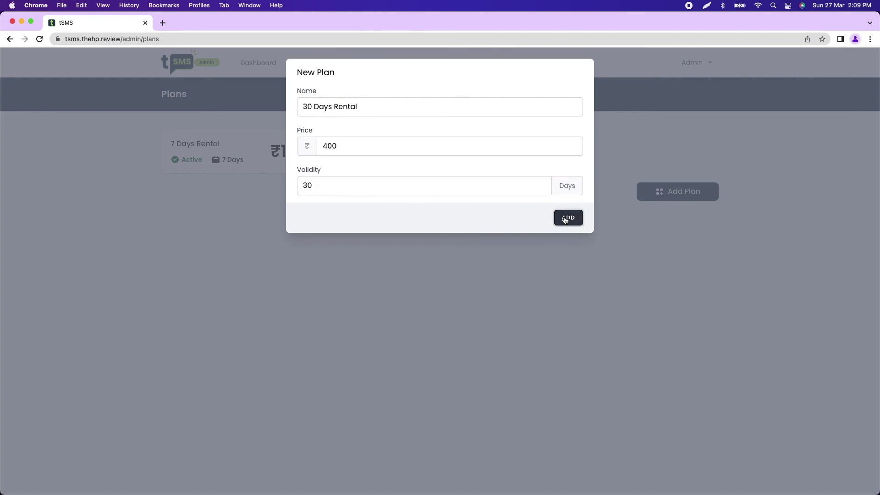
- Map the 30 Days Rental plan to the United States Private Buy number and return to the public home page
{"action": "left_click", "coordinate": [309, 72]}
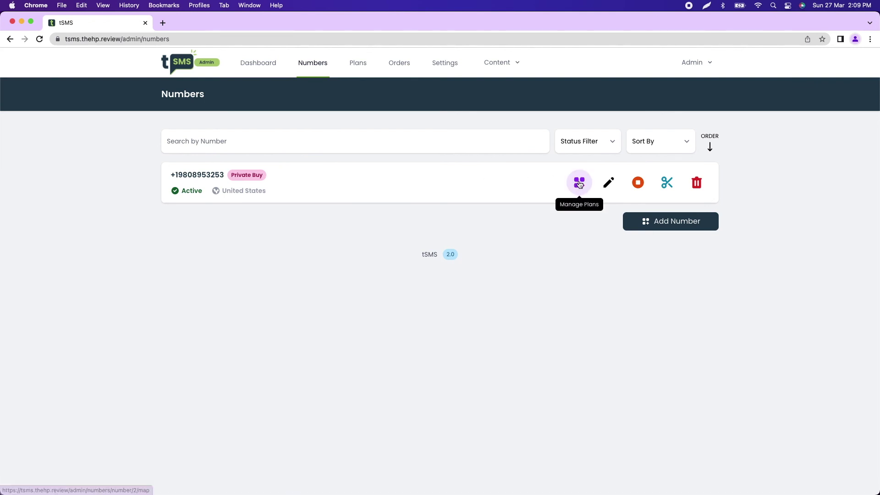
{"action": "left_click", "coordinate": [579, 183]}
{"action": "left_click", "coordinate": [395, 247]}
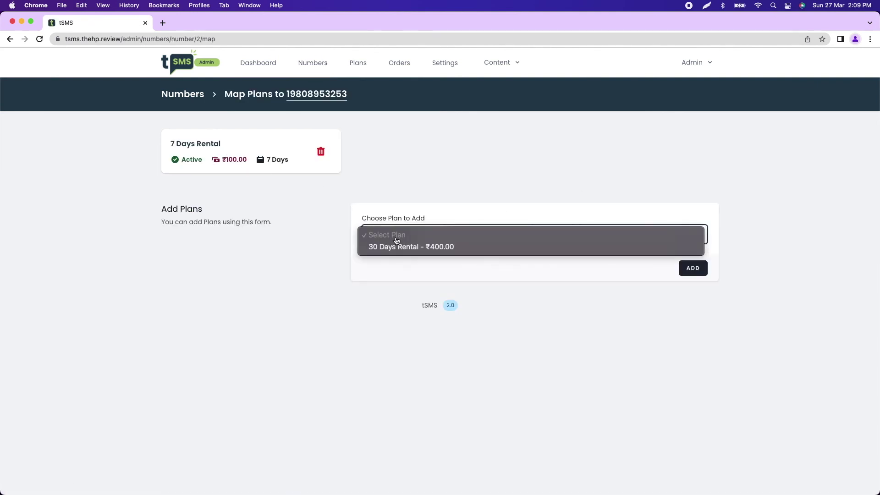
{"action": "left_click", "coordinate": [395, 248]}
{"action": "left_click", "coordinate": [693, 268]}
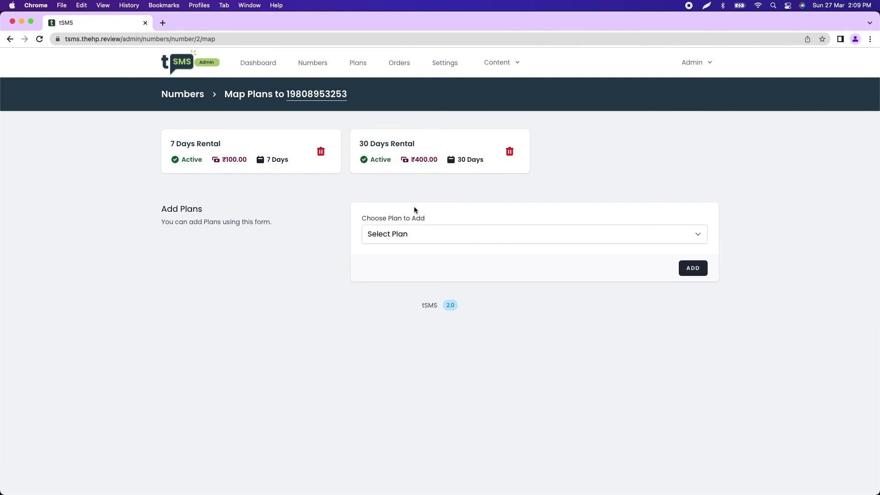
{"action": "left_click", "coordinate": [191, 68]}
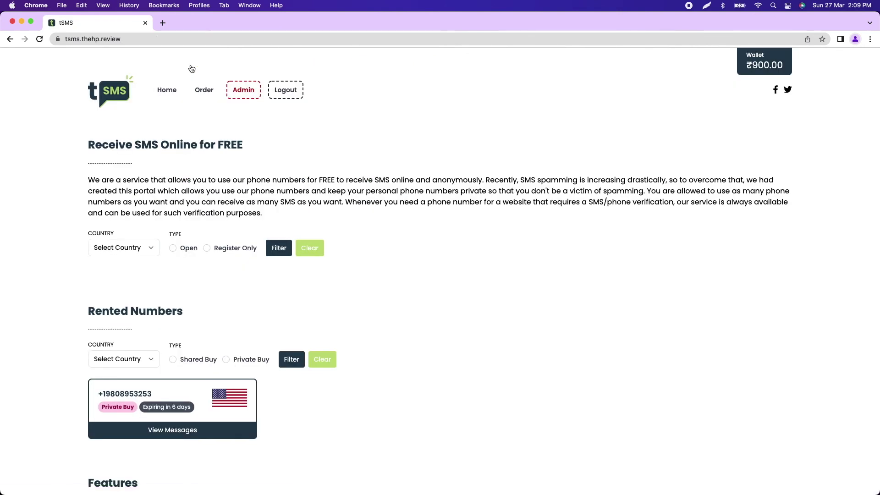